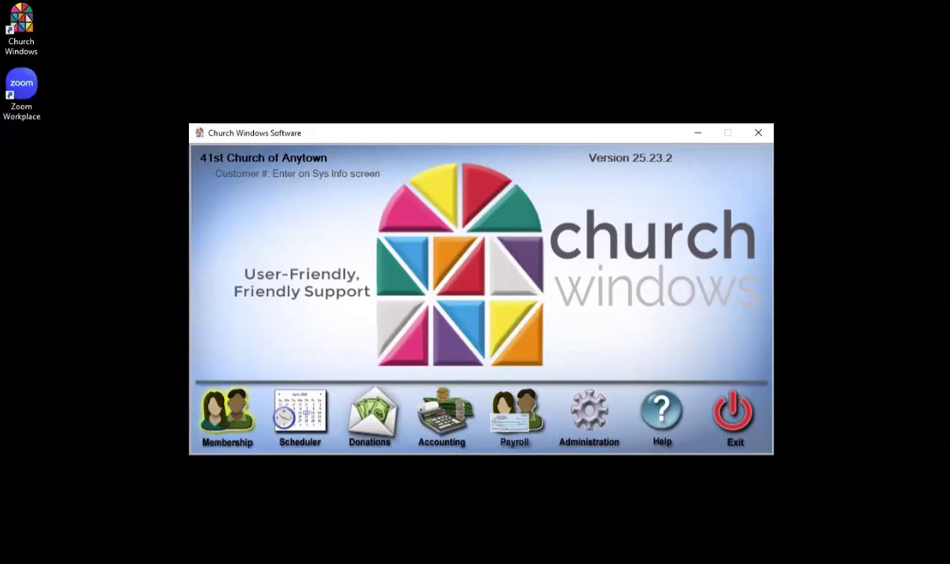
Open the birthday Reports/Directory/Export setup in the Membership module to select people by birth date.
mouse_move(451, 553)
left_click(459, 525)
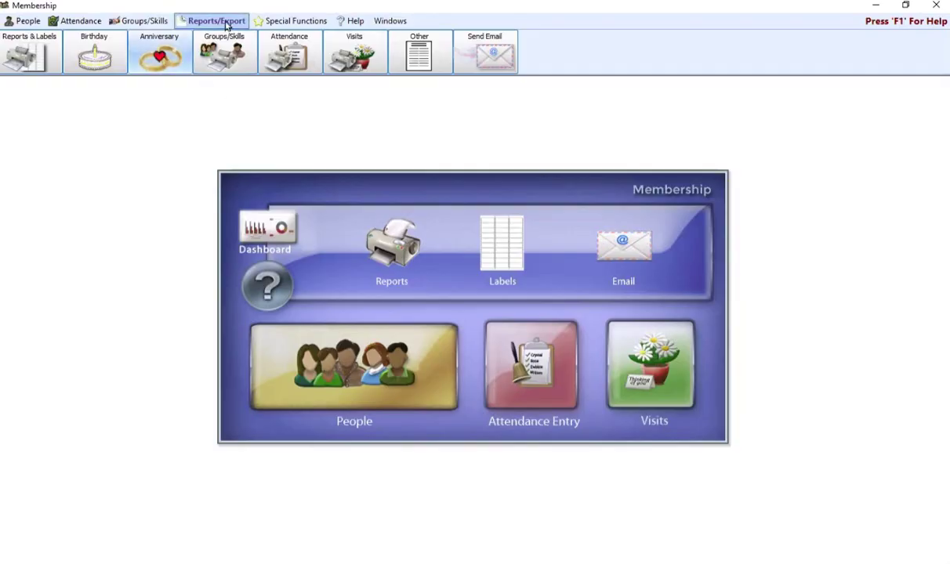
left_click(107, 54)
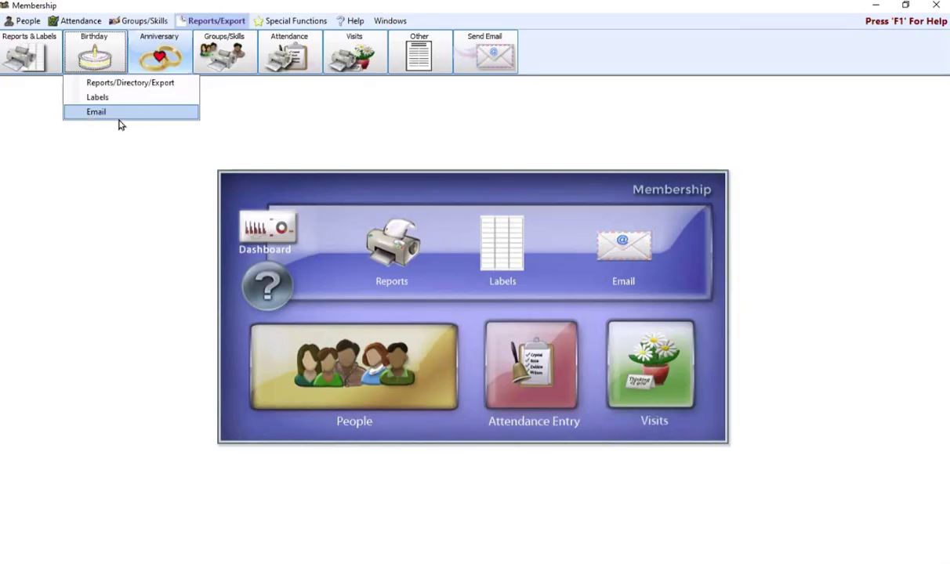
left_click(159, 83)
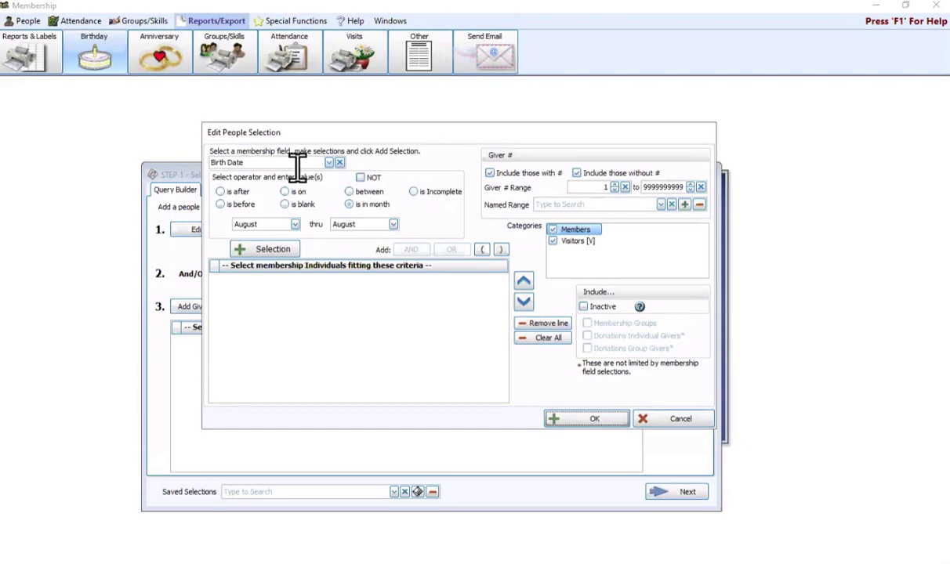
Try the "between" operator for Birth Date, look at its date picker, and return to "is in month".
left_click(362, 205)
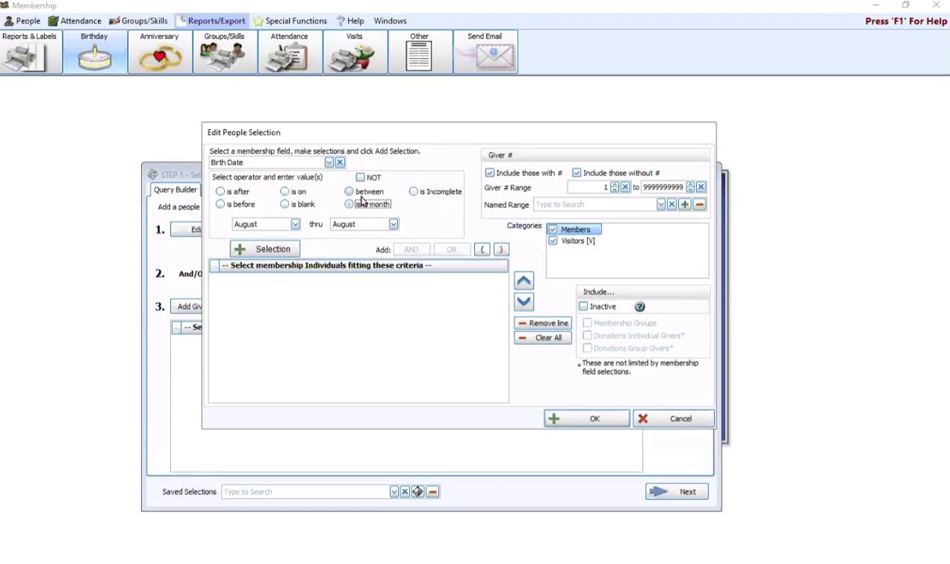
left_click(362, 193)
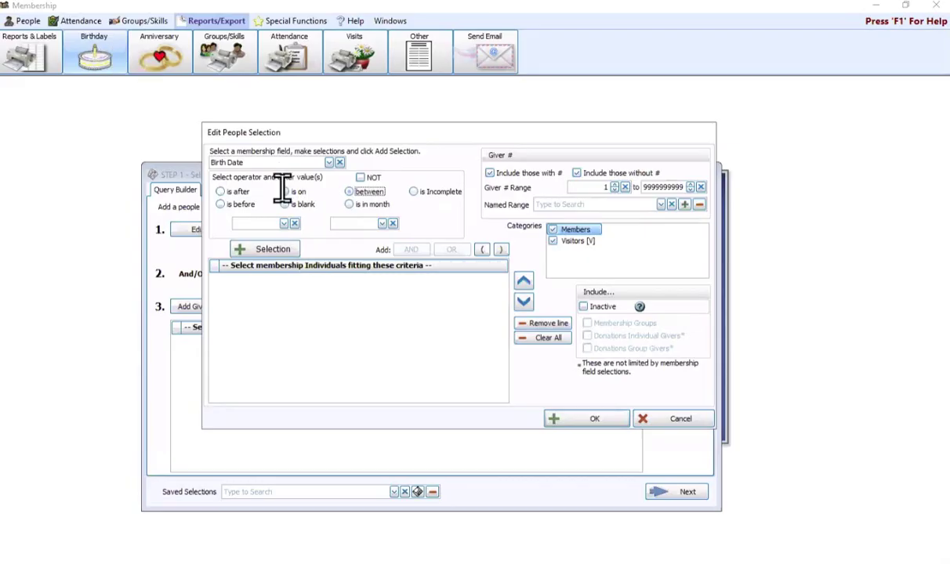
left_click(284, 225)
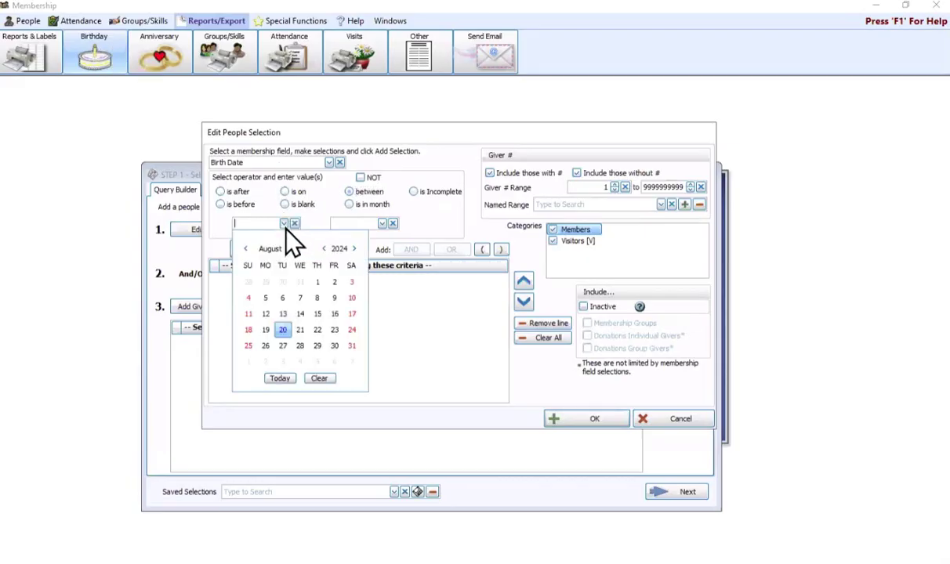
left_click(373, 205)
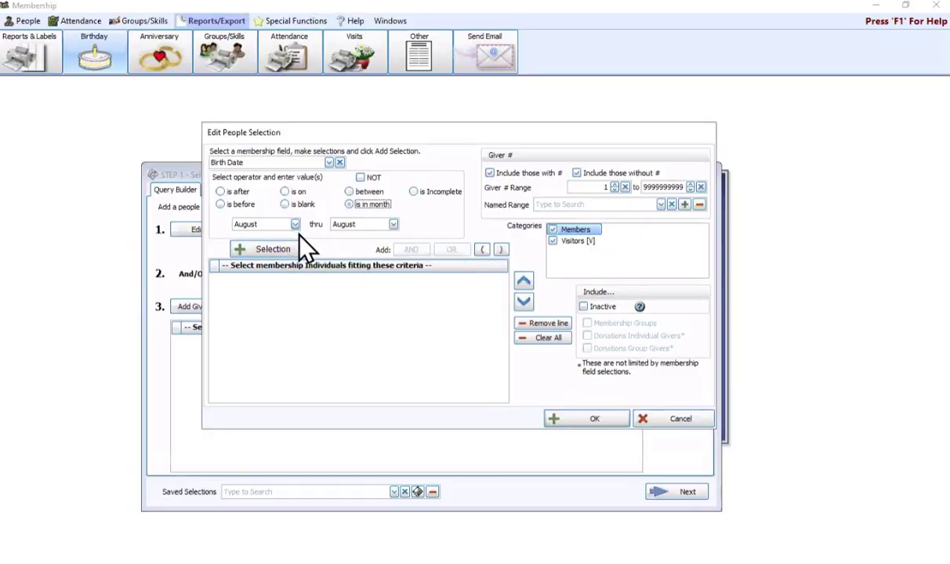
Set the Birth Date month range to September thru September.
left_click(295, 225)
left_click(368, 297)
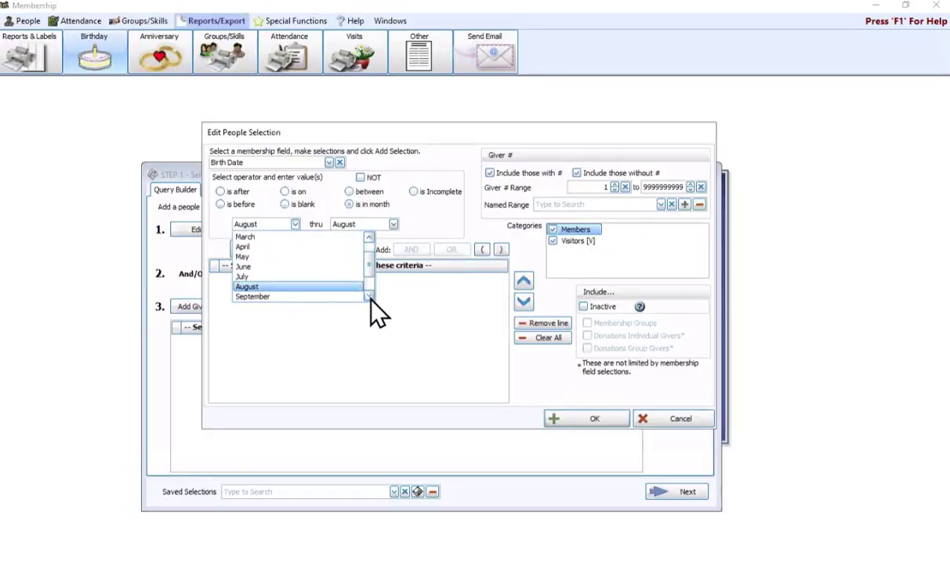
left_click(337, 296)
left_click(392, 224)
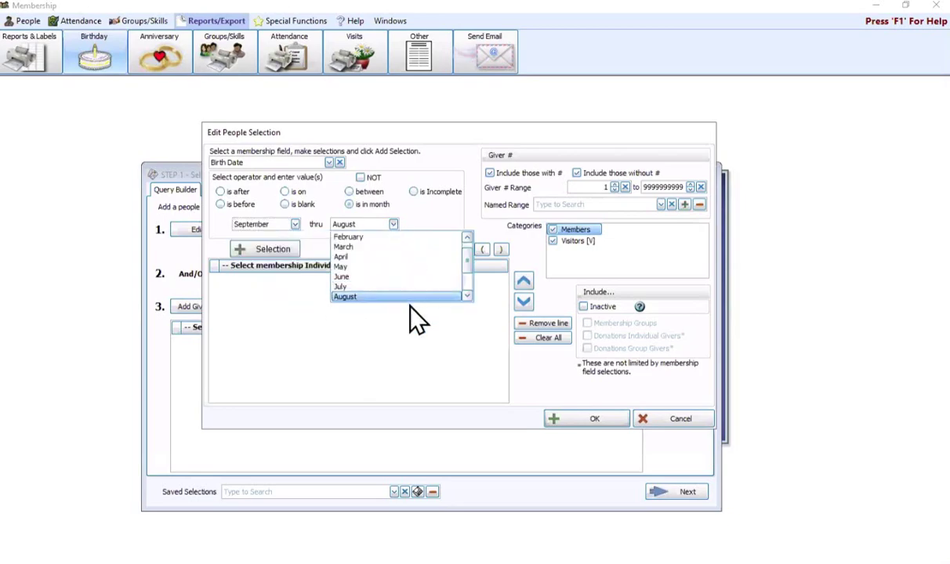
left_click(466, 297)
left_click(408, 286)
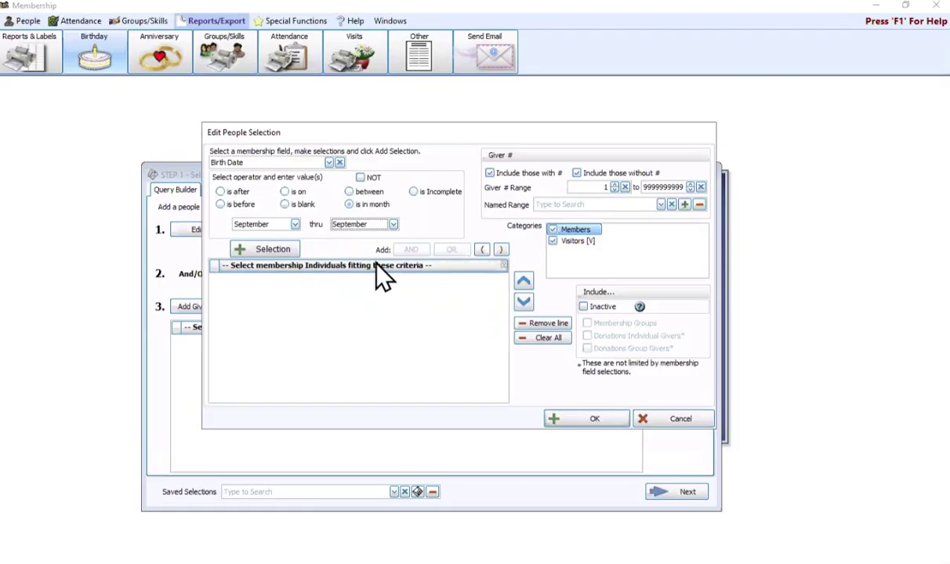
Set the Birth Date month range to January thru December.
left_click(296, 224)
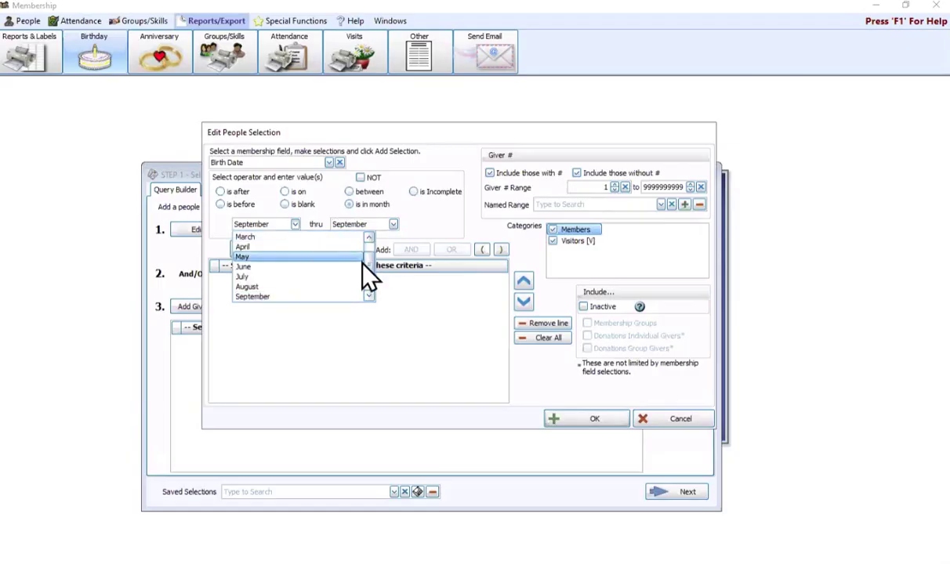
scroll(371, 270, "up", 1)
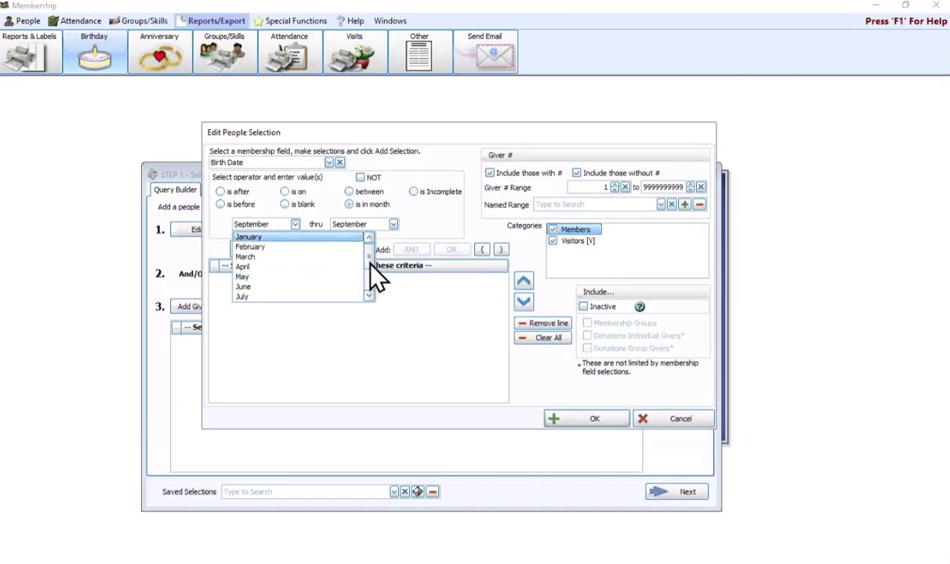
left_click(305, 236)
left_click(393, 224)
scroll(458, 278, "down", 1)
left_click(451, 296)
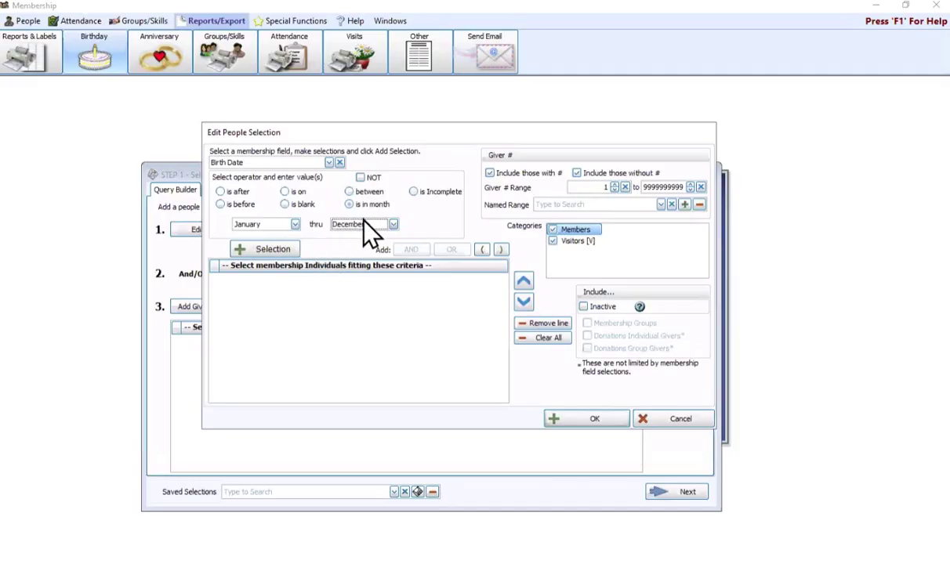
Try the other Birth Date operators, including is after, is on, between, is Incomplete and is blank, and return to "is in month".
left_click(229, 195)
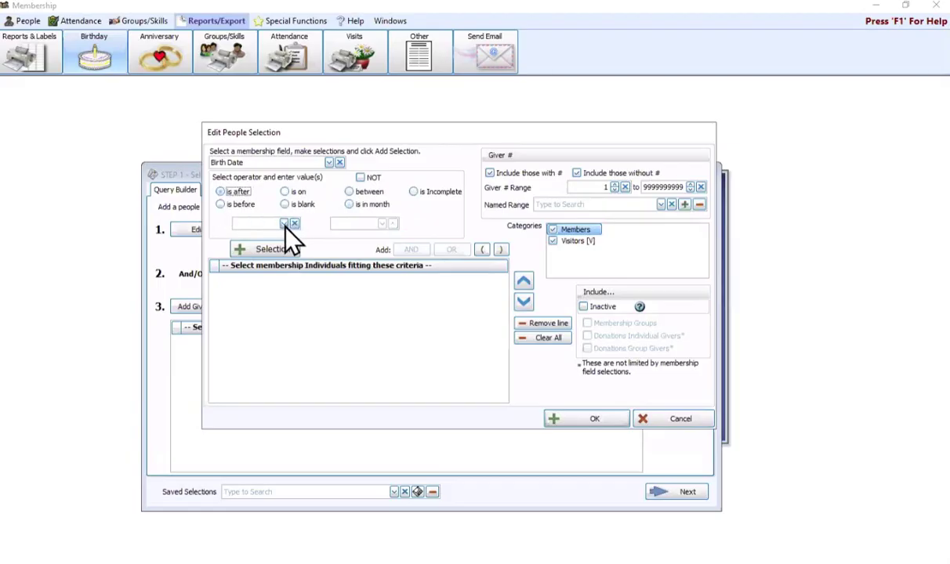
left_click(283, 224)
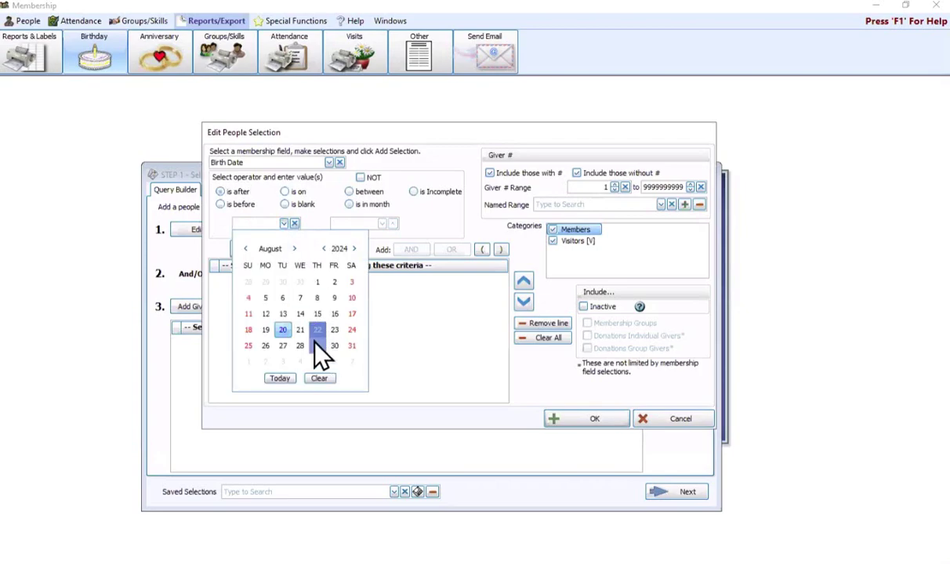
left_click(296, 206)
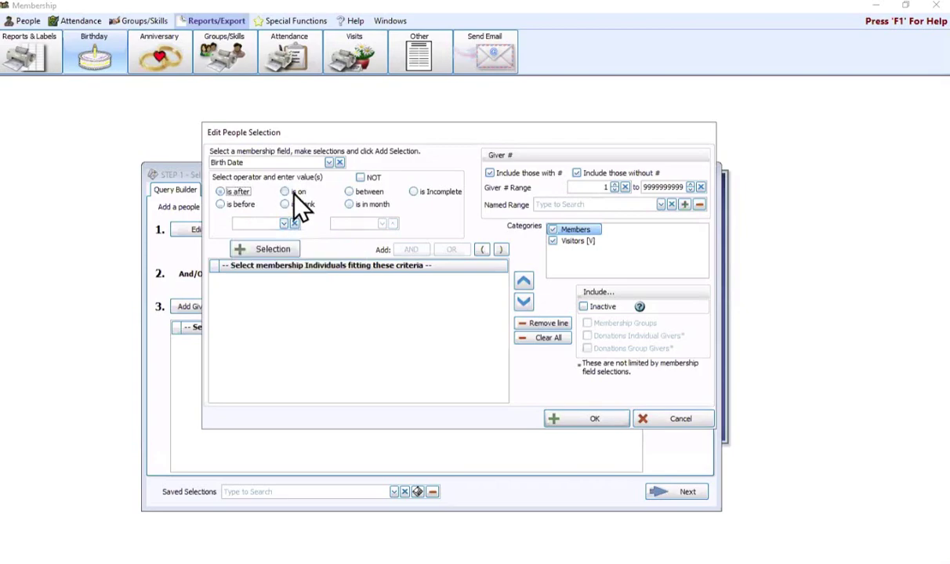
left_click(295, 196)
left_click(368, 192)
left_click(436, 193)
key("Down")
left_click(305, 205)
left_click(369, 205)
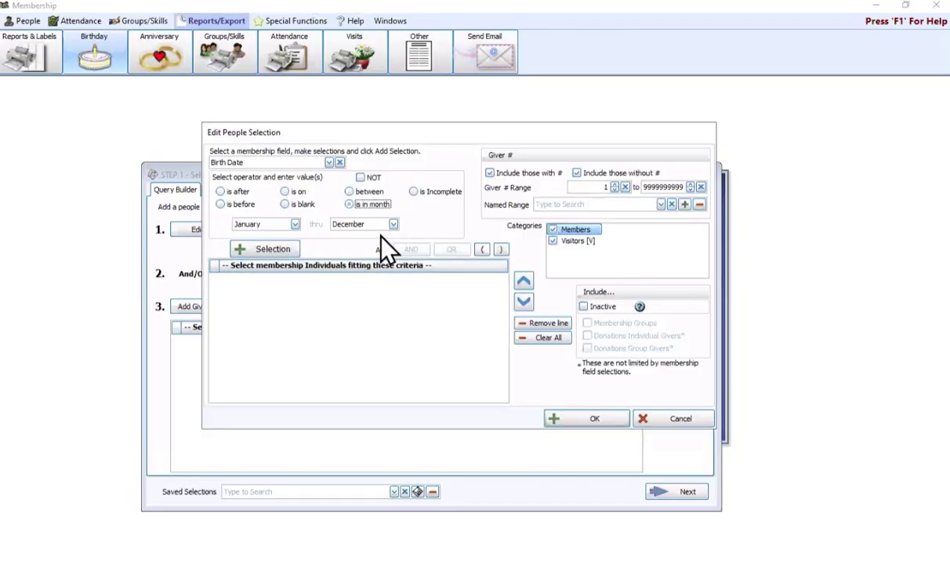
Set the Birth Date month range to August thru August and add it to the selection criteria.
left_click(294, 224)
scroll(322, 278, "down", 2)
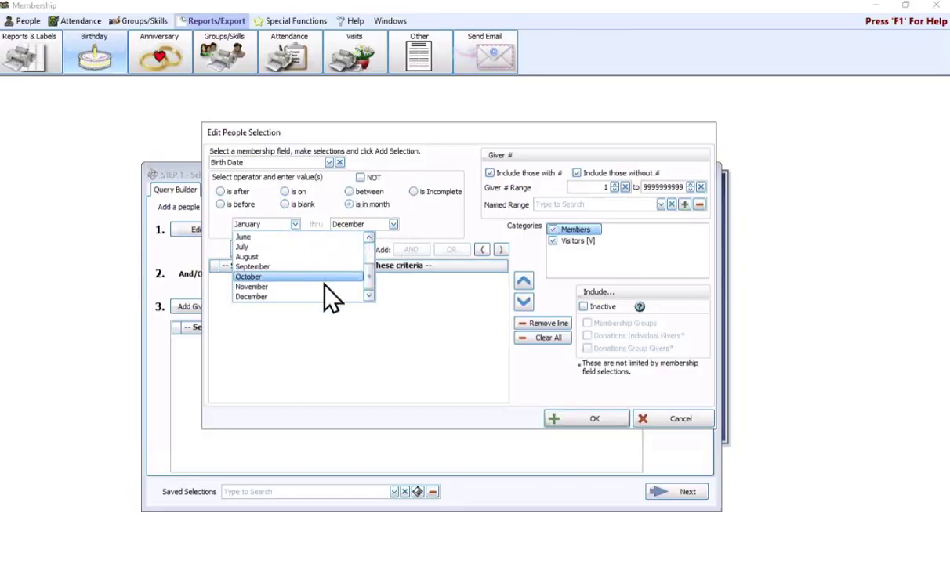
left_click(279, 257)
left_click(372, 224)
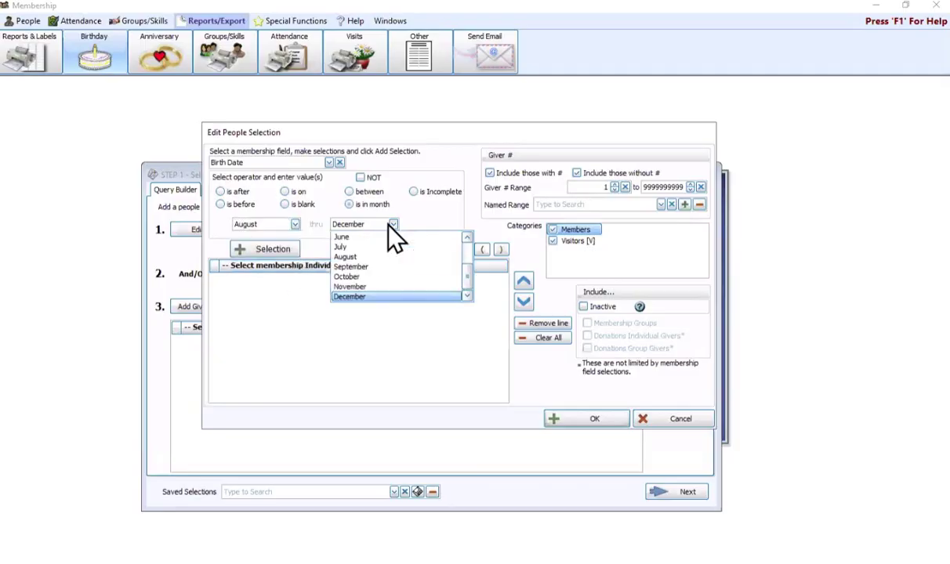
left_click(365, 256)
left_click(289, 250)
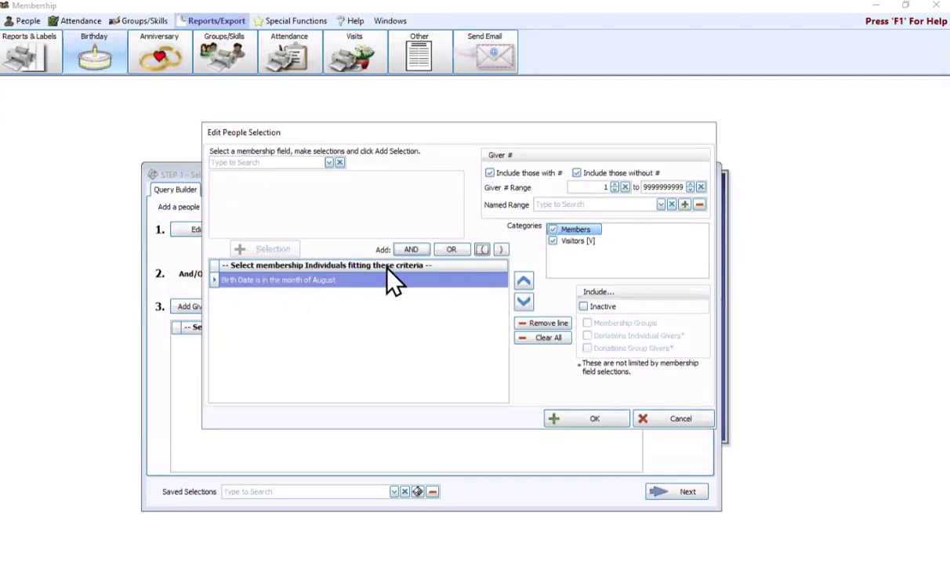
Try joining an Age "greater than" condition with AND, and remove the AND line from the criteria.
left_click(411, 249)
left_click(287, 164)
type("age")
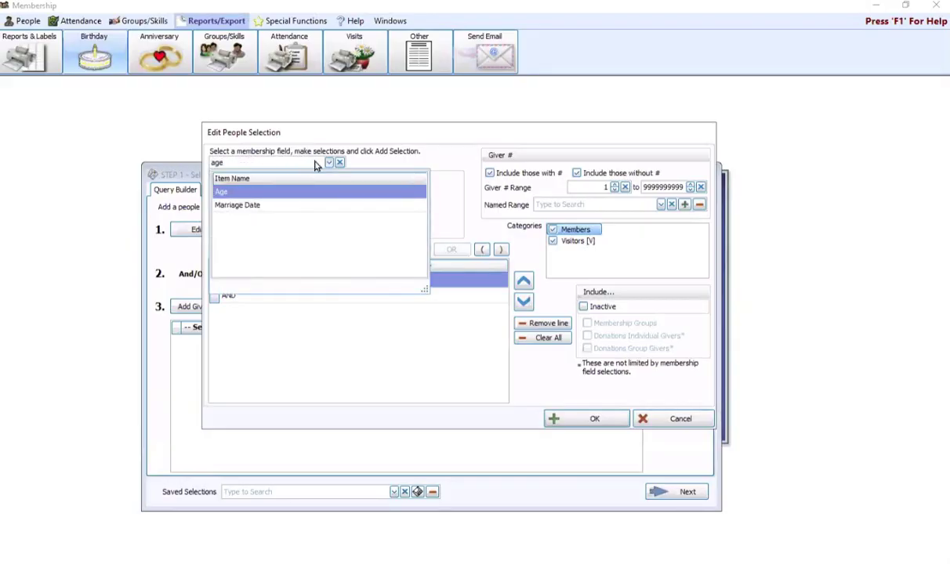
key("Return")
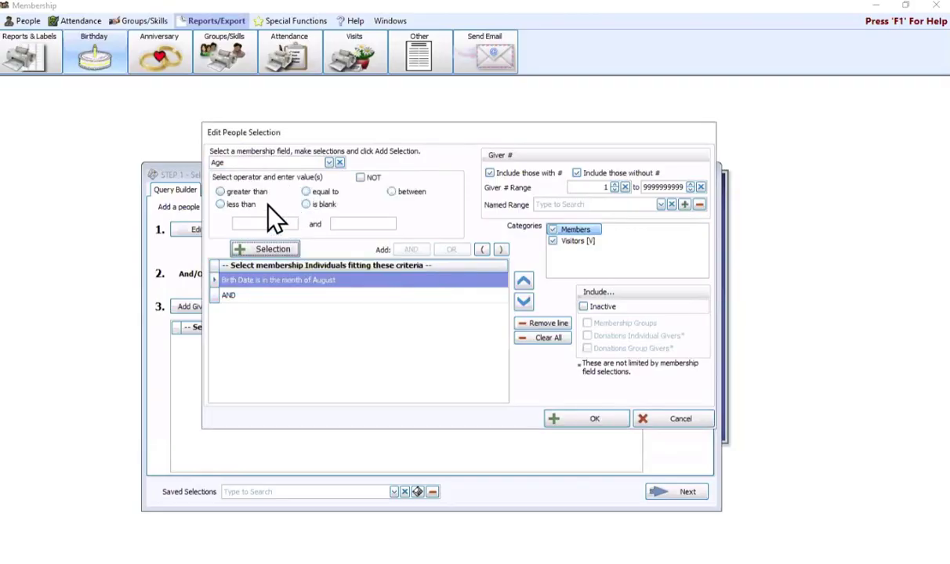
left_click(284, 224)
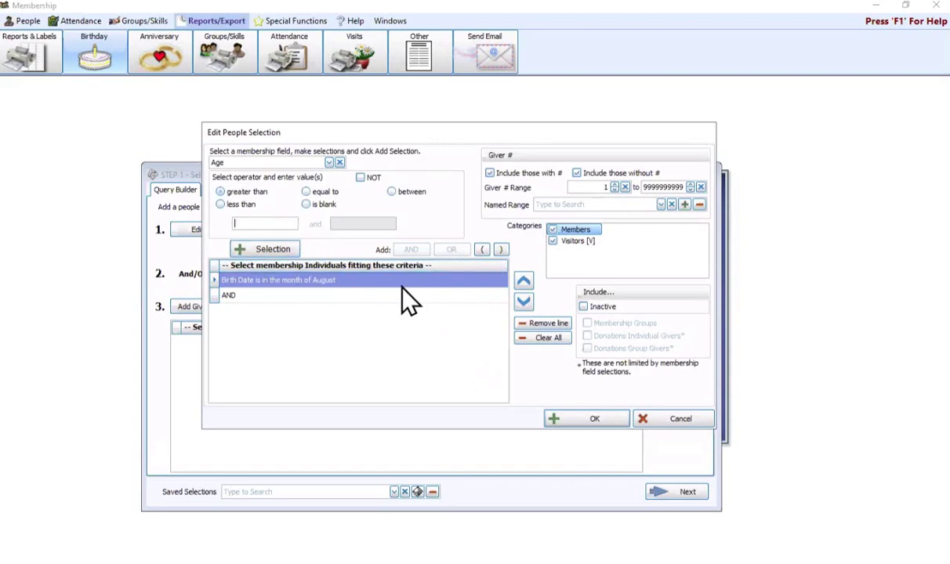
left_click(377, 293)
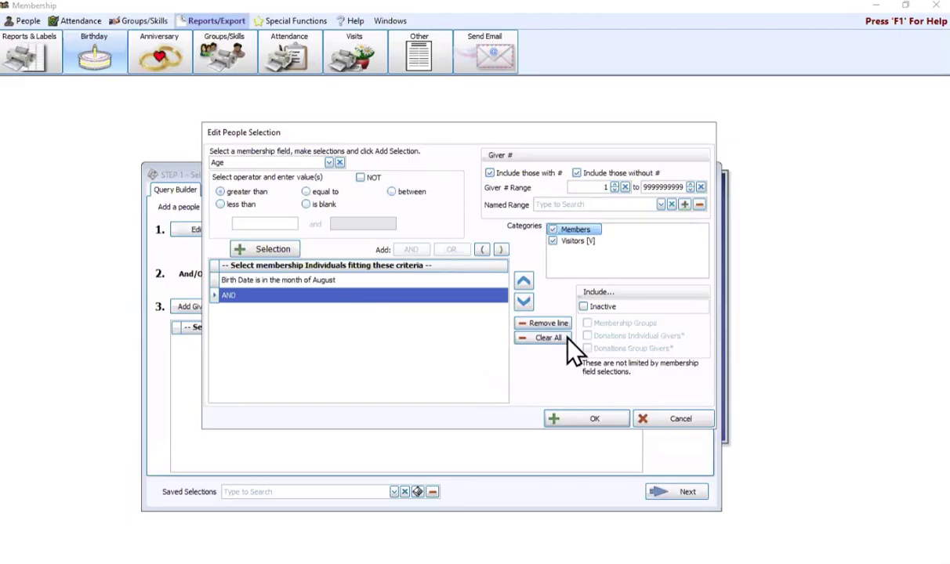
left_click(546, 324)
left_click(472, 350)
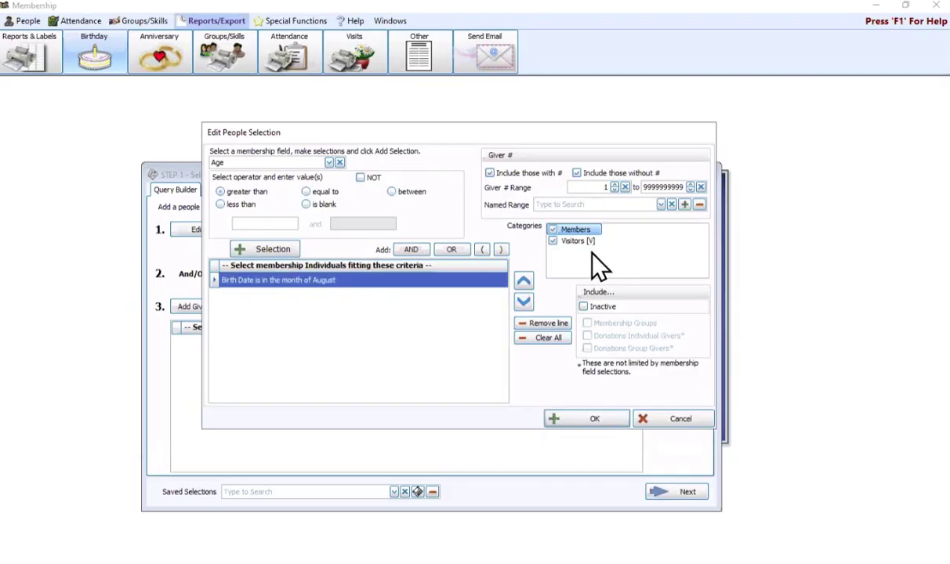
Accept the people selection and set the sort order for date fields to Month, Day only.
left_click(615, 418)
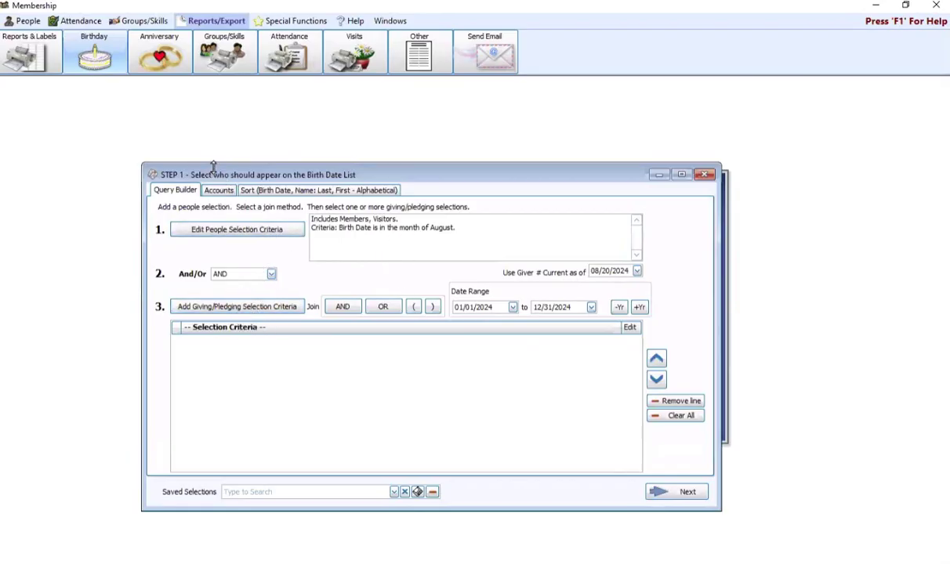
left_click(318, 190)
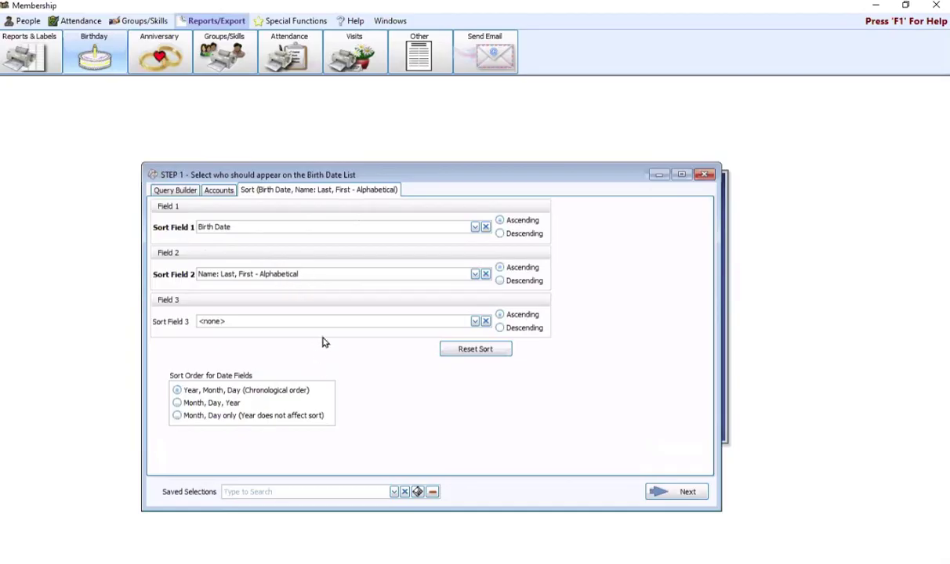
left_click(263, 415)
left_click(189, 414)
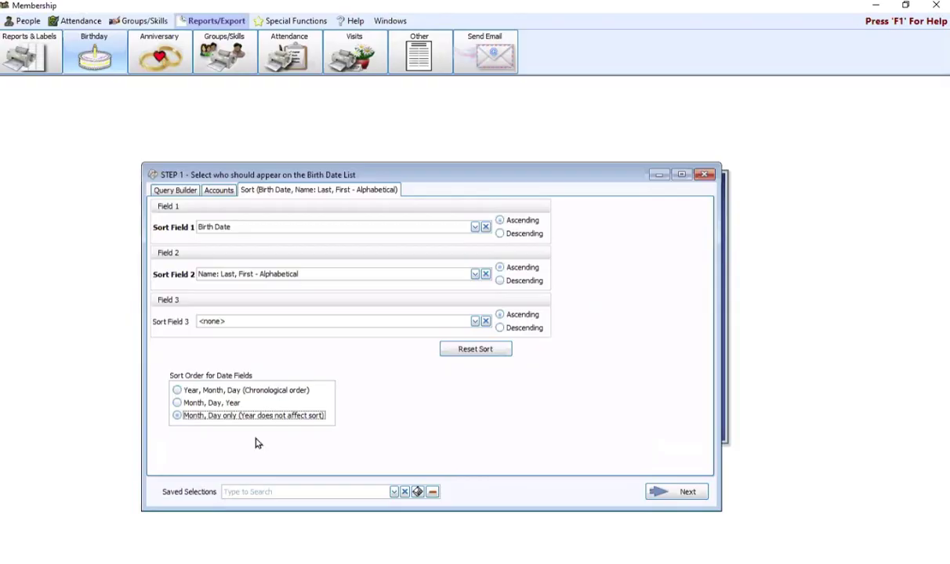
Proceed to the report layout and preview the Birth Date List with the Basic Columnar Report template.
left_click(669, 495)
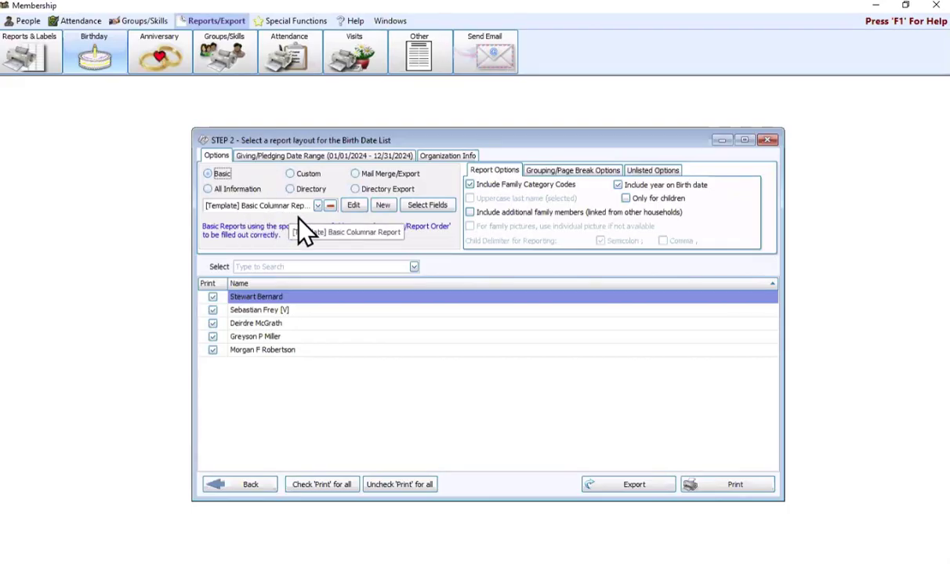
left_click(729, 486)
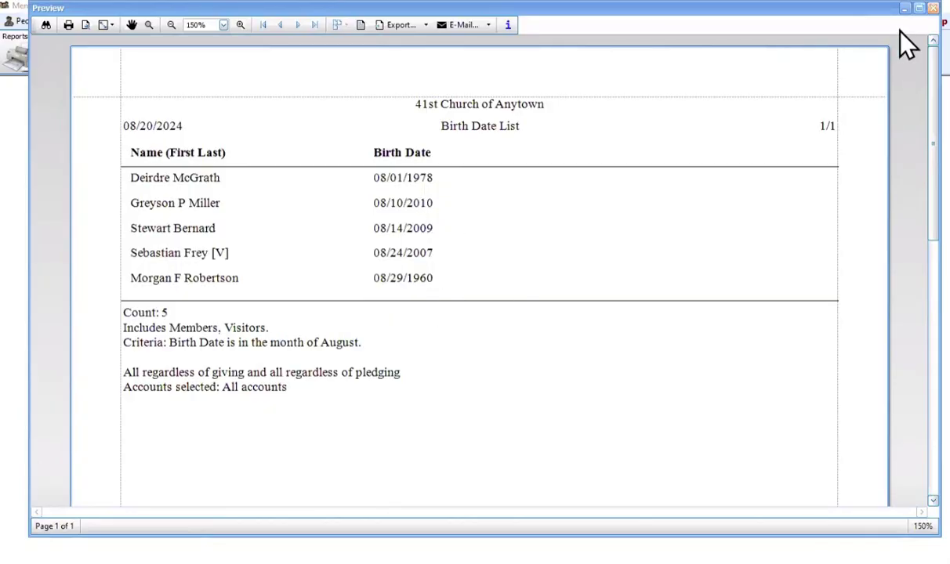
left_click(933, 8)
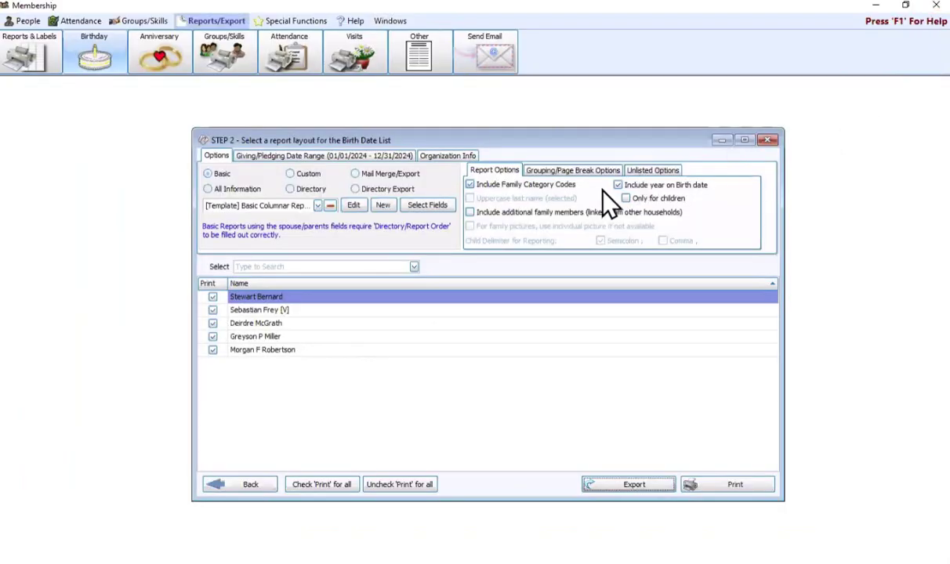
Preview the basic Birth Date List without the year on birth dates, and close the report layout window.
left_click(623, 188)
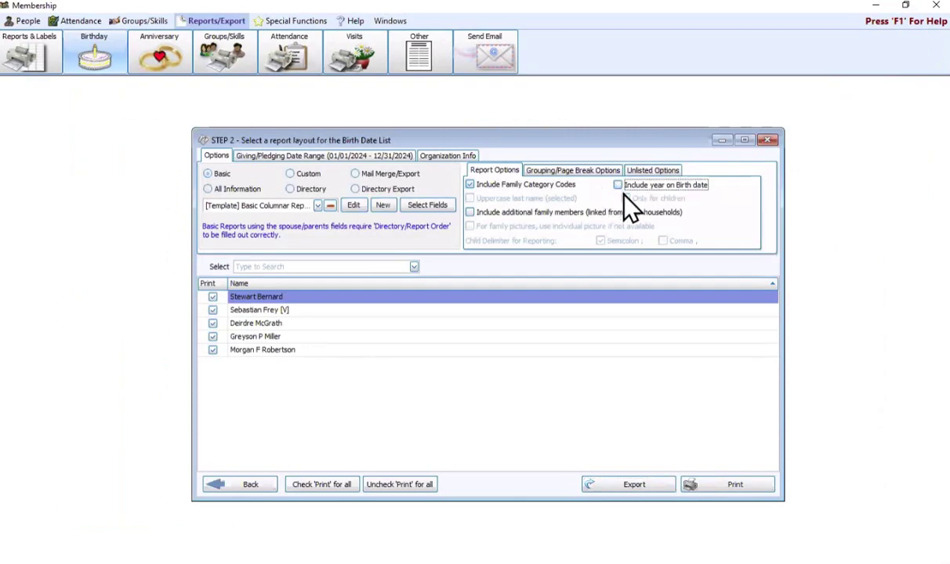
left_click(742, 489)
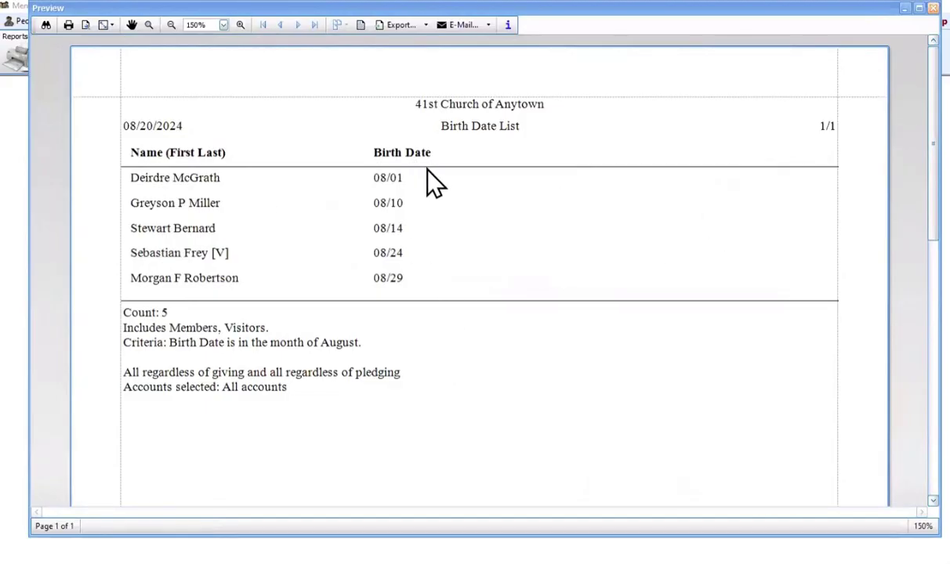
left_click(934, 9)
left_click(225, 175)
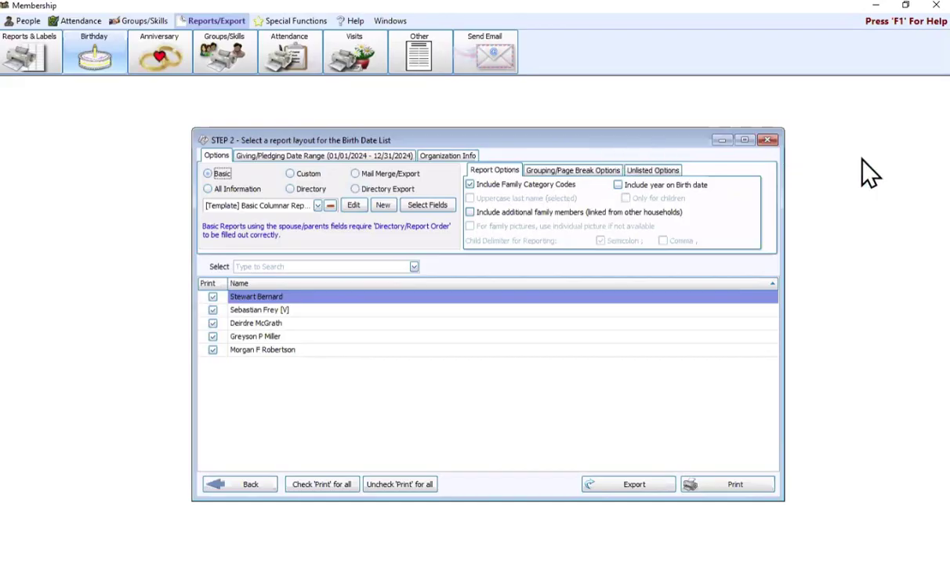
left_click(767, 141)
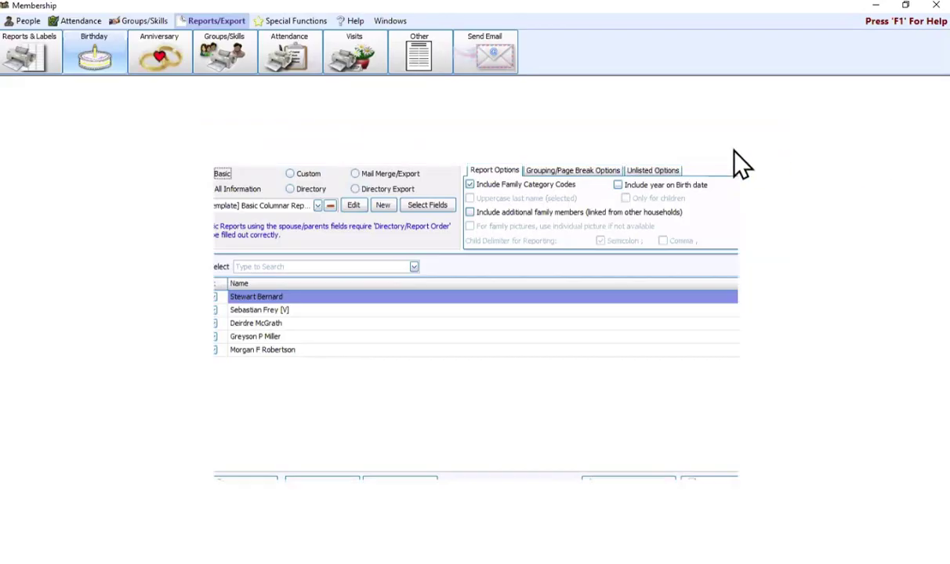
Start an anniversary report and limit the people selection to members and visitors whose Marriage Date is in the month of August.
left_click(155, 49)
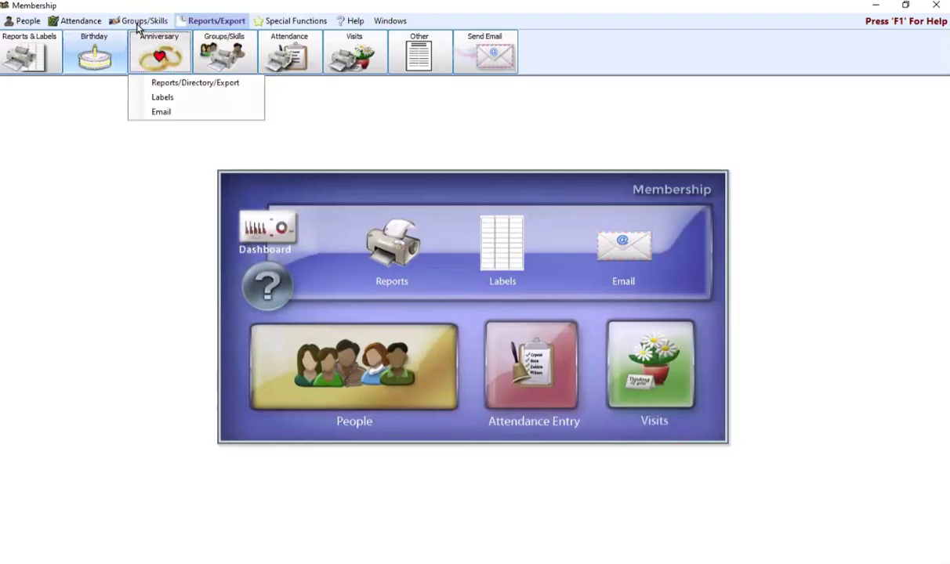
left_click(219, 84)
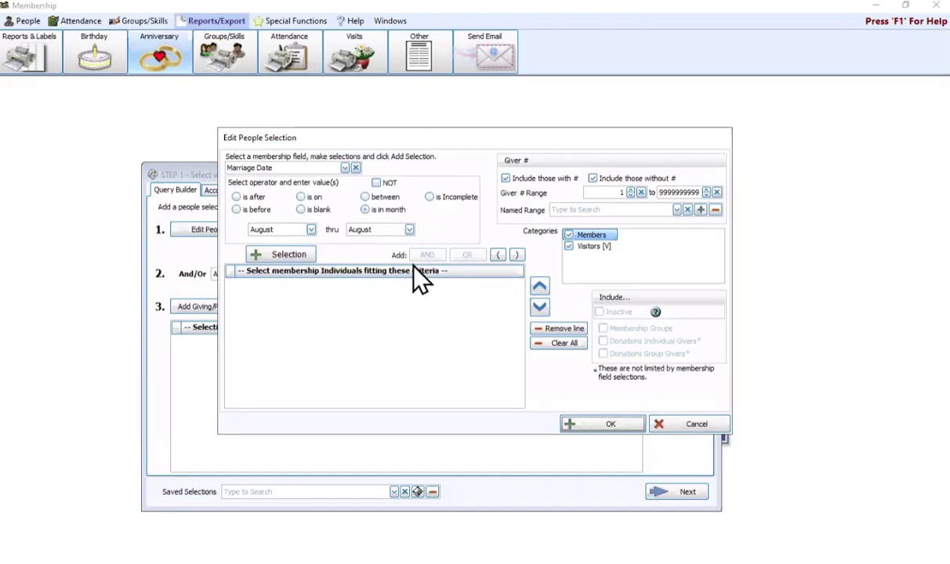
left_click(365, 209)
left_click(290, 255)
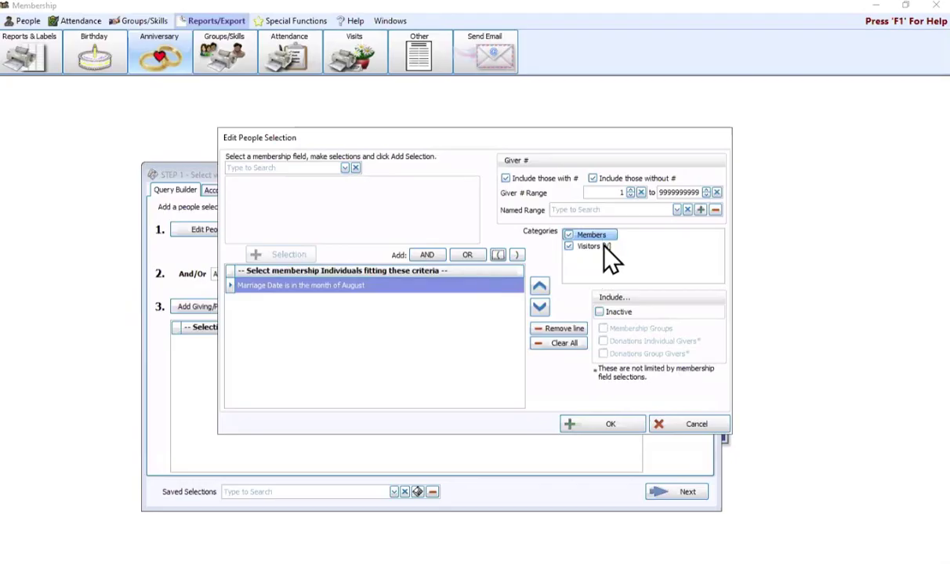
left_click(627, 429)
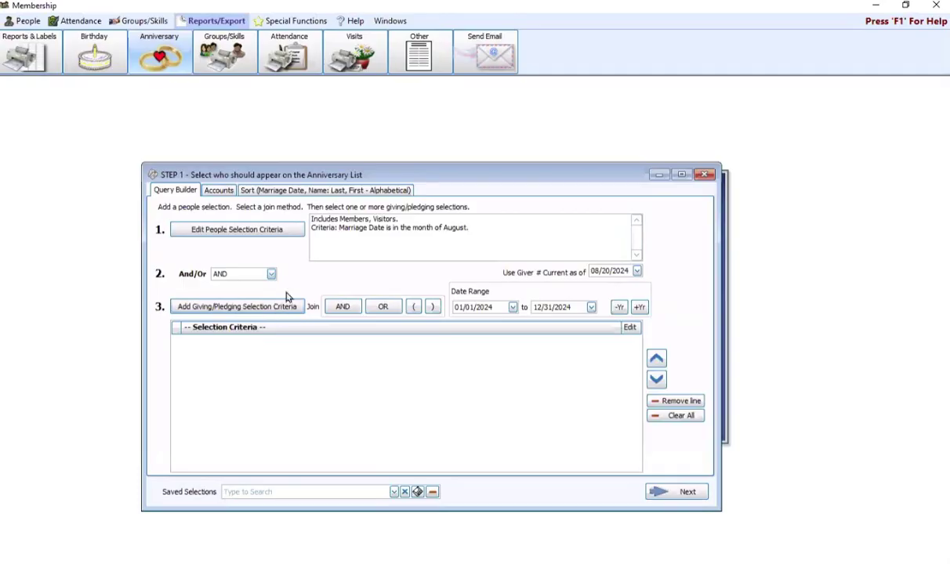
Check the date sort order, and preview the Anniversary List as a Basic report using the Basic Columnar Report template.
left_click(295, 188)
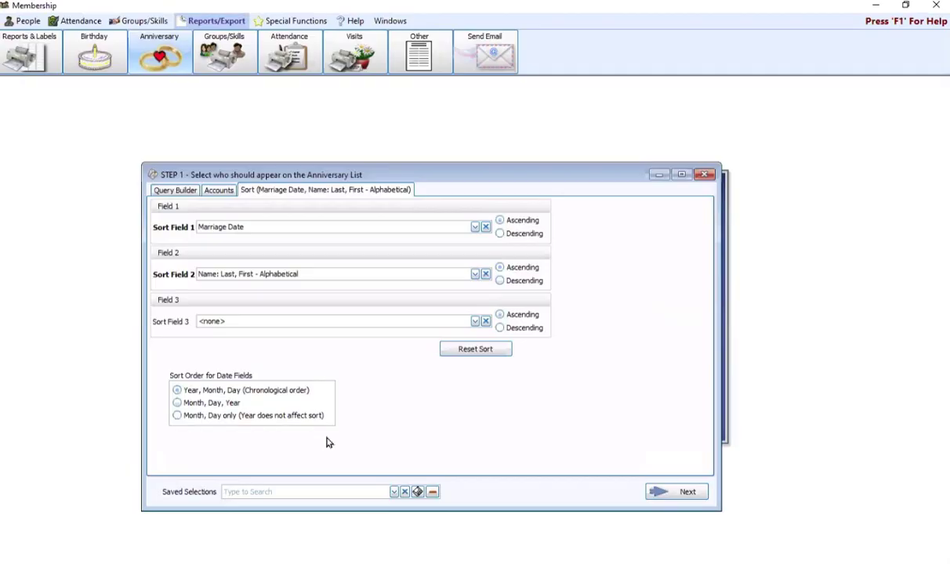
left_click(679, 497)
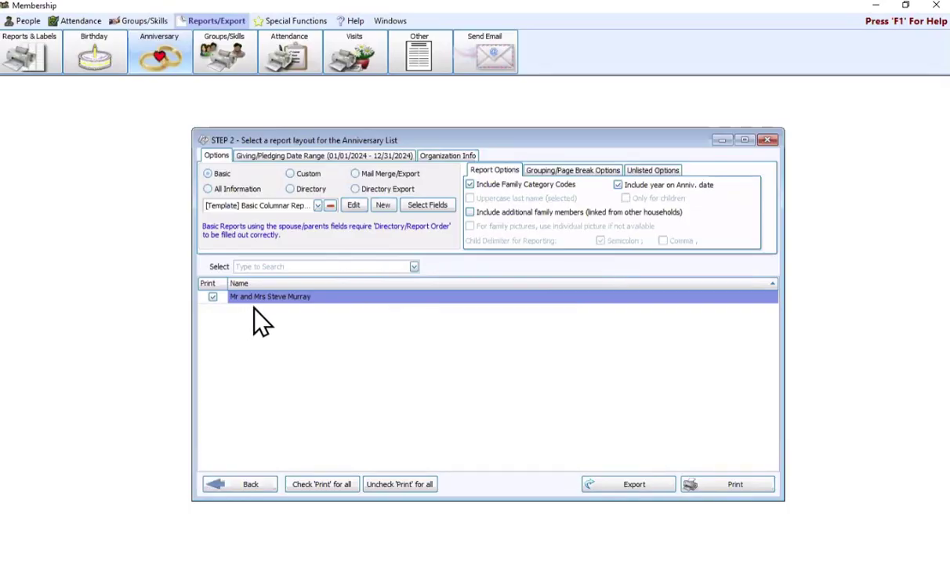
left_click(213, 174)
left_click(736, 487)
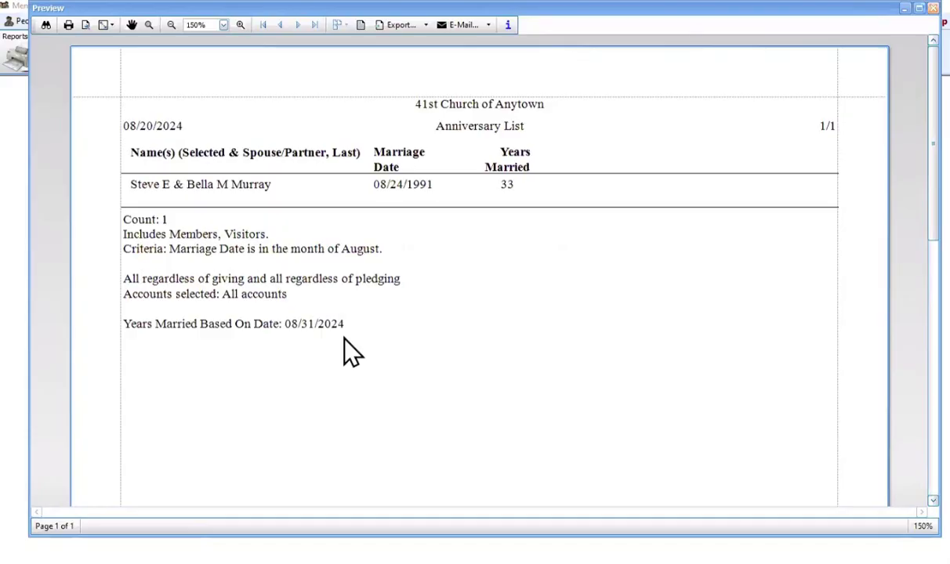
left_click(932, 8)
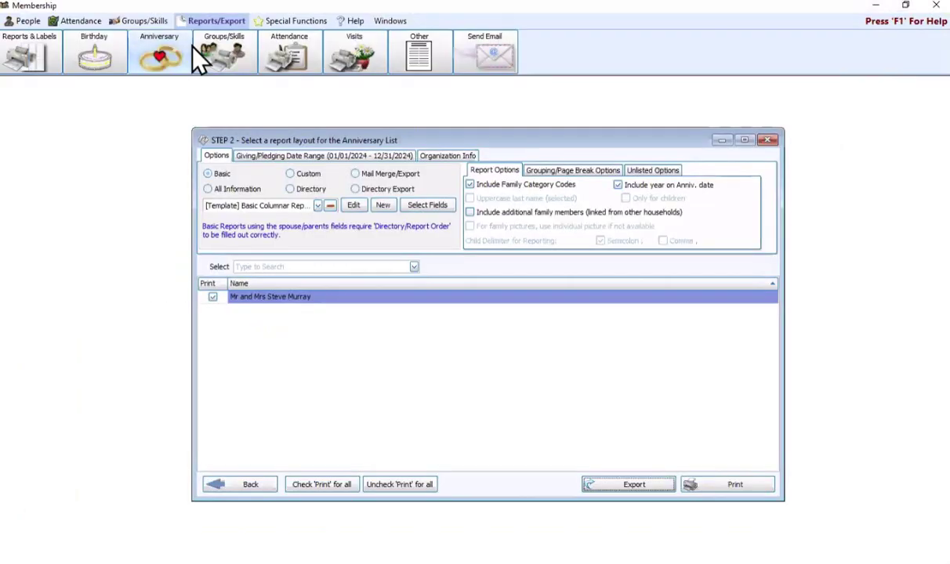
left_click(31, 55)
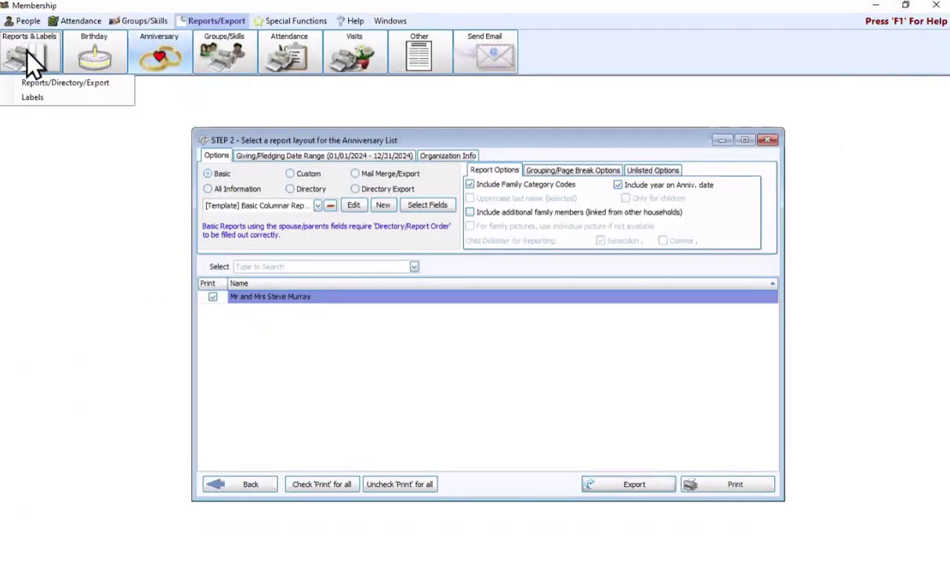
left_click(77, 139)
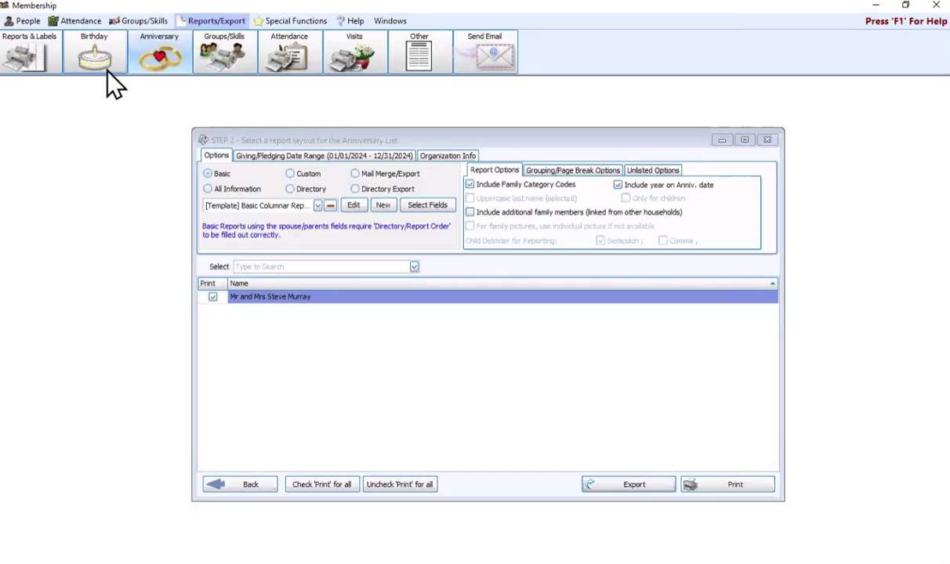
left_click(100, 46)
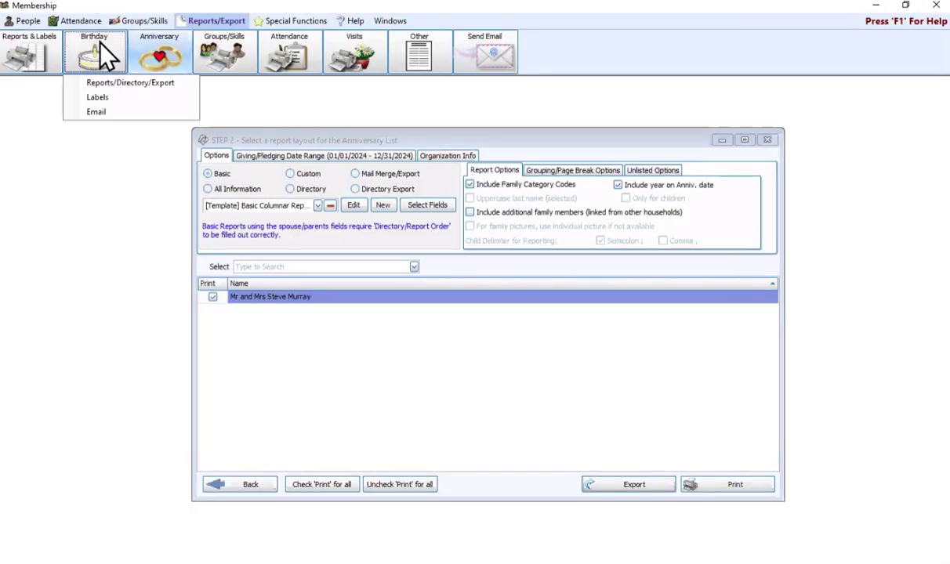
left_click(375, 370)
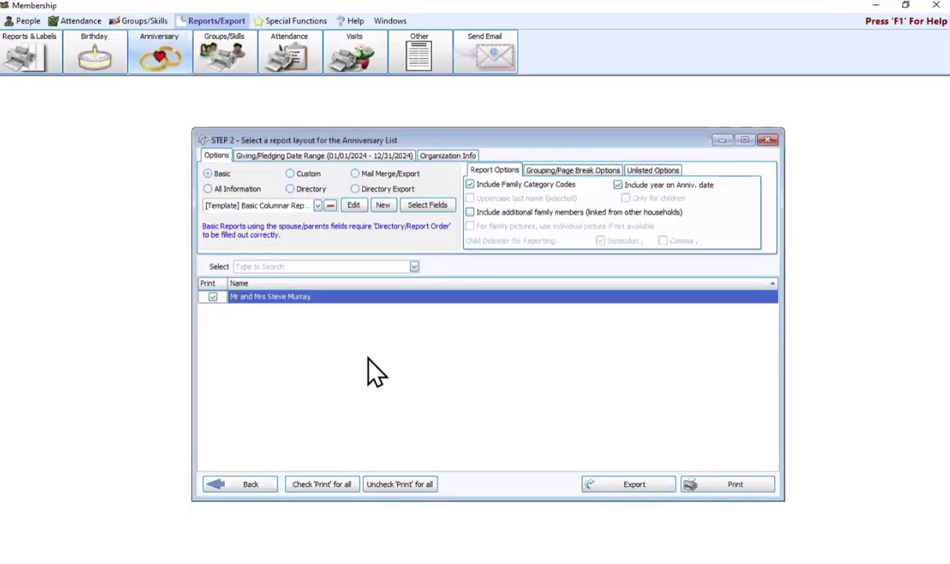